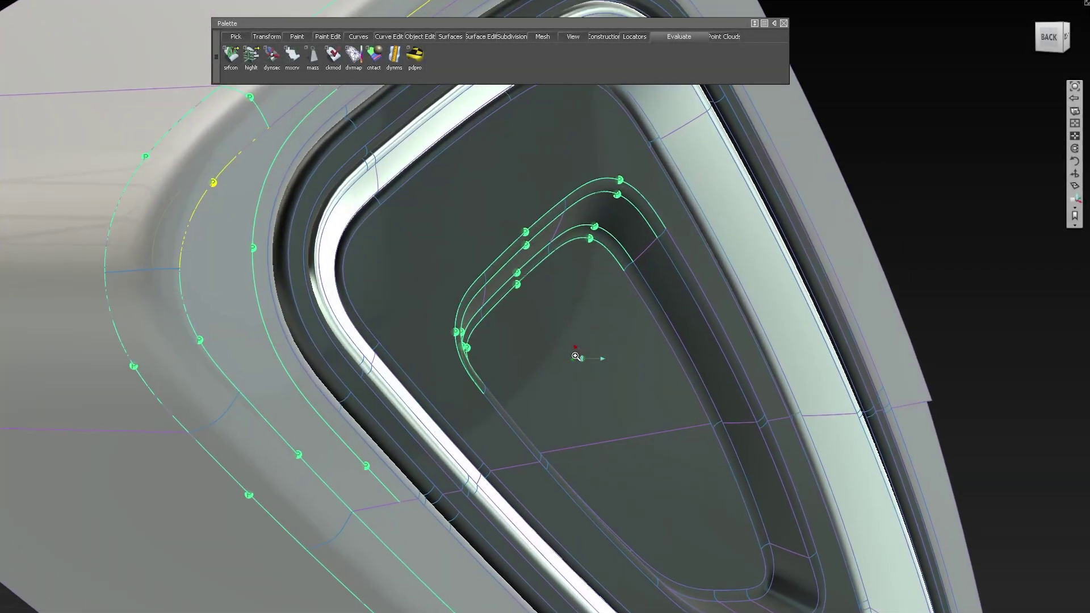
# Turn on surface continuity evaluation and re-project the curve onto the grey surface with a G1 Tangent check
pyautogui.click(689, 40)
pyautogui.click(772, 50)
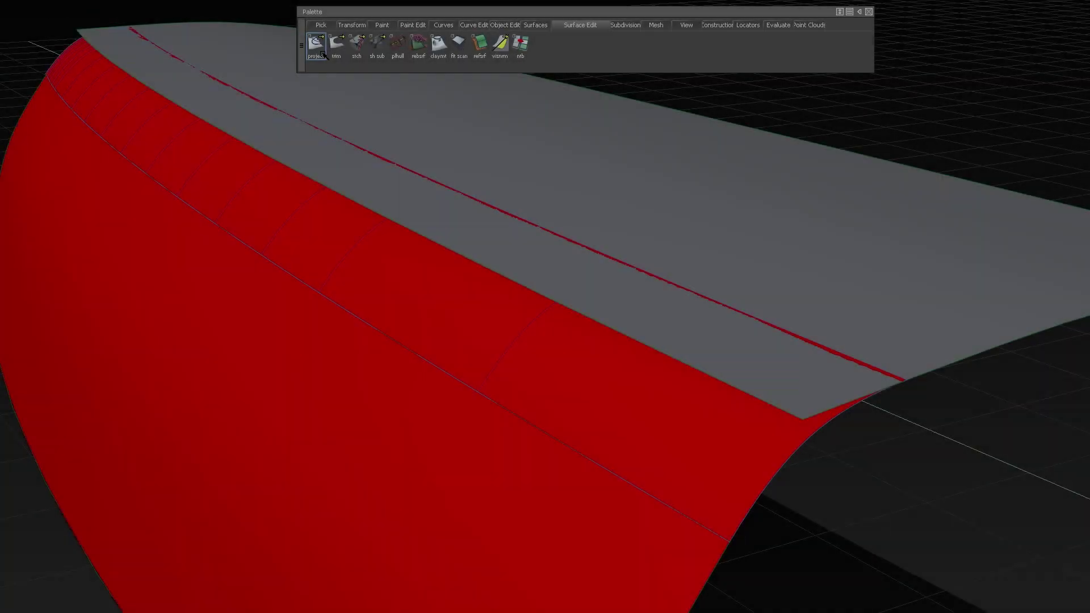
pyautogui.click(319, 48)
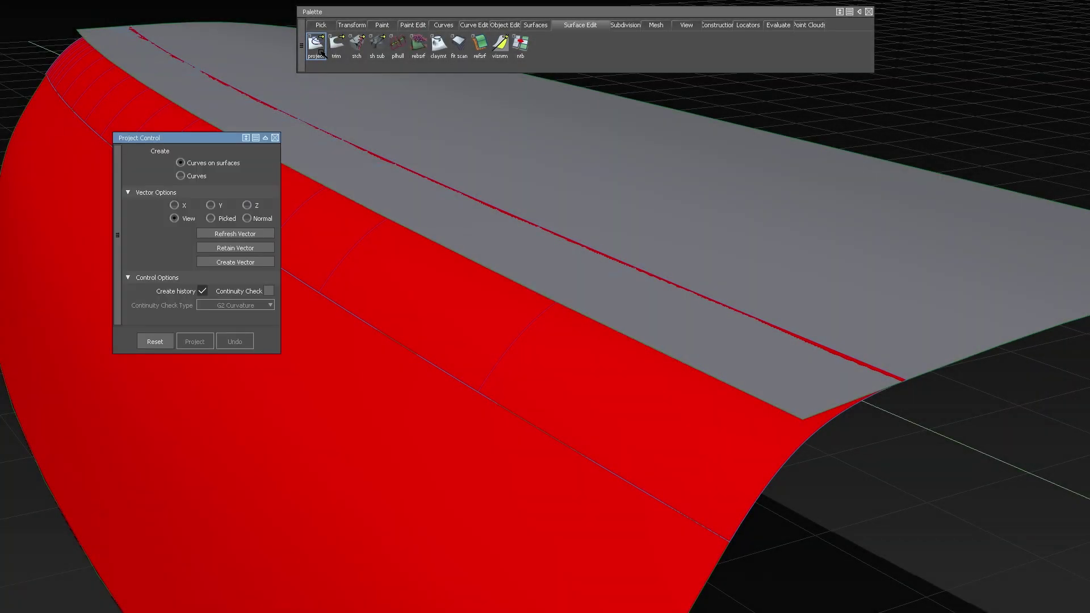
pyautogui.click(433, 182)
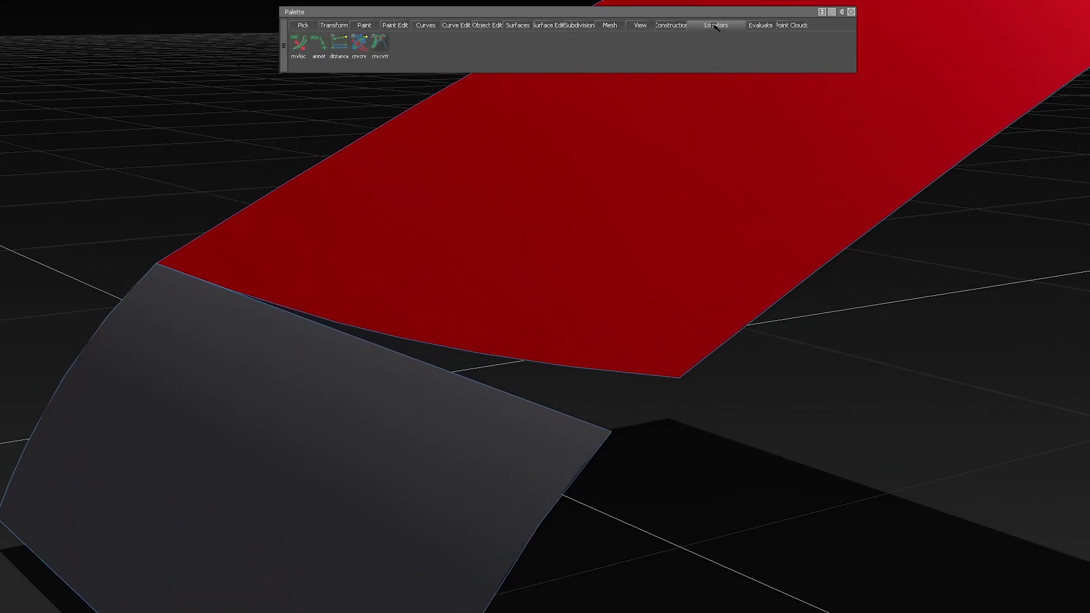
# Show Curve-Curve deviation between the red and grey edges, close the Reference Manager, and view the car
pyautogui.moveTo(729, 79)
pyautogui.click(809, 109)
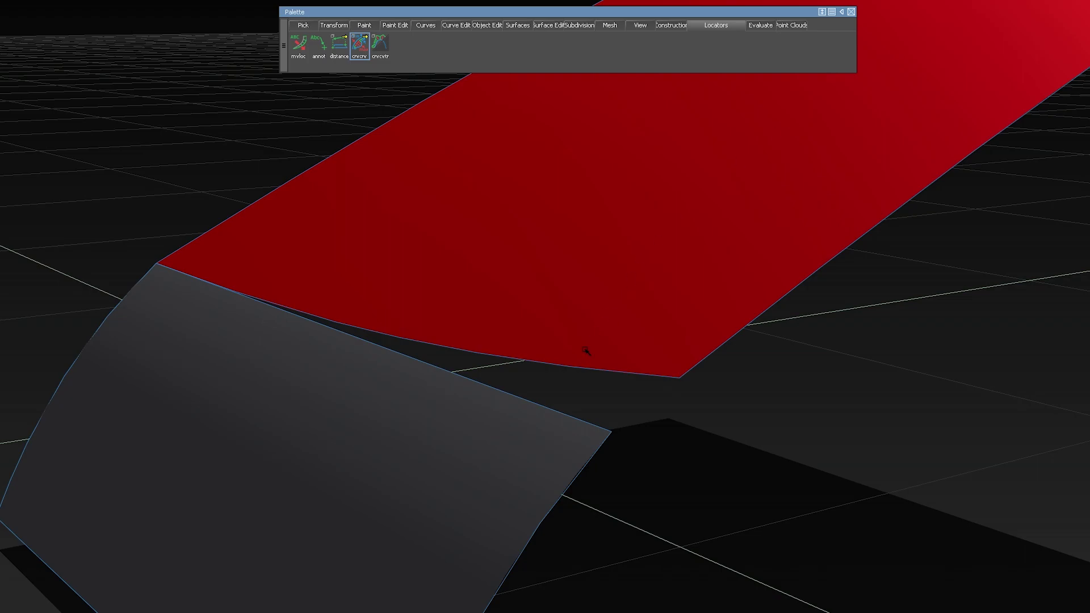
pyautogui.click(565, 414)
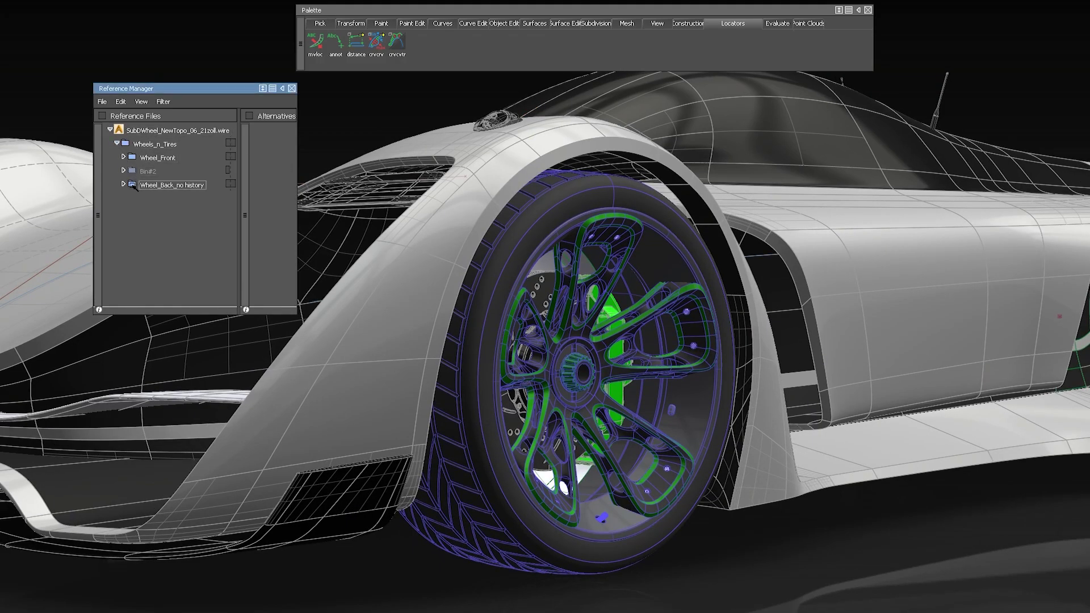
pyautogui.click(291, 89)
pyautogui.keyDown('alt'); pyautogui.keyDown('shift'); pyautogui.moveTo(488, 301); pyautogui.dragTo(641, 398); pyautogui.keyUp('shift'); pyautogui.keyUp('alt')
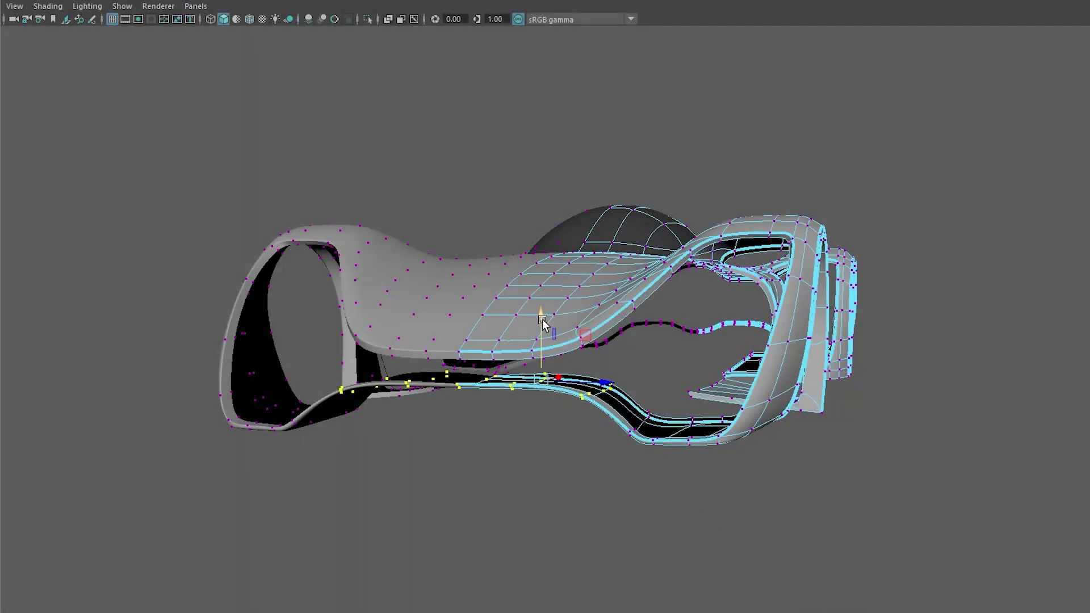
# Lower the selected CVs along the car shell's bottom edge and orbit around the shell
pyautogui.moveTo(542, 321); pyautogui.dragTo(532, 351)
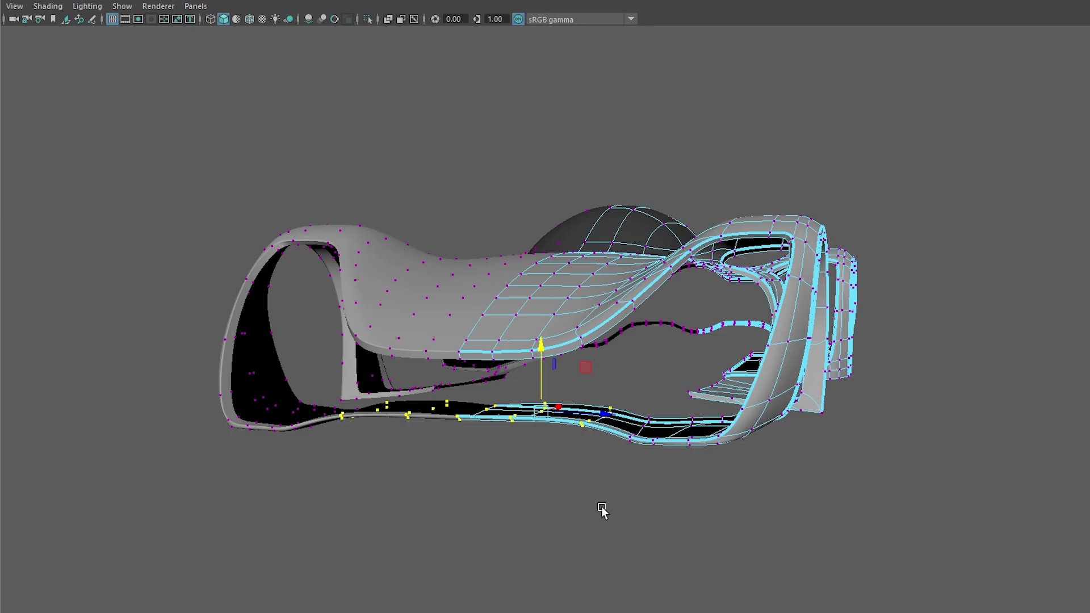
pyautogui.keyDown('alt'); pyautogui.moveTo(602, 511); pyautogui.dragTo(579, 511); pyautogui.keyUp('alt')
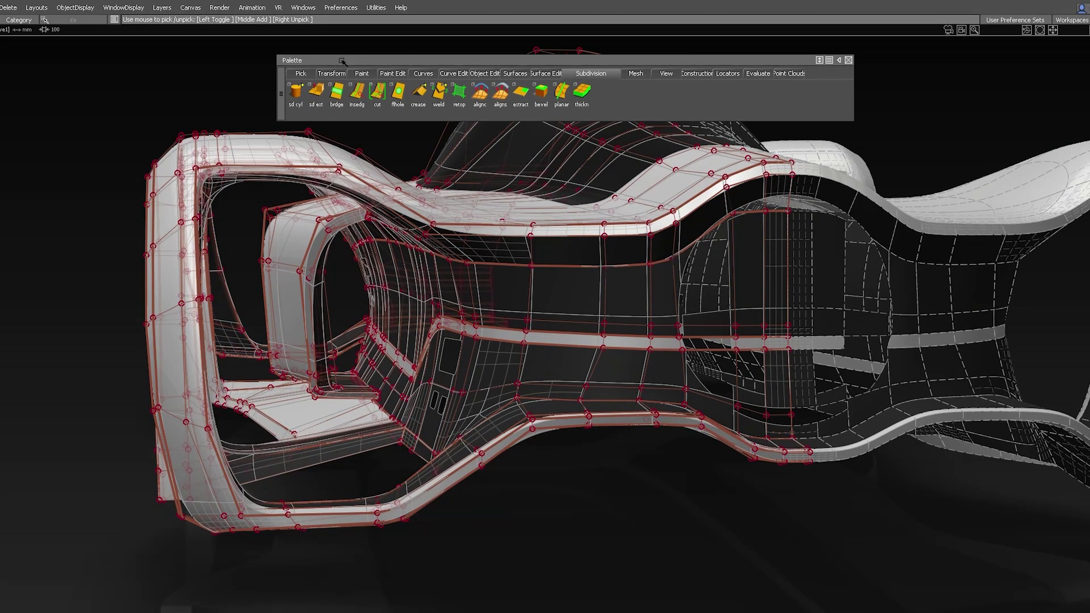
# Enable Camera-based Selection in Preferences > Selection Options and apply it with Go
pyautogui.click(342, 7)
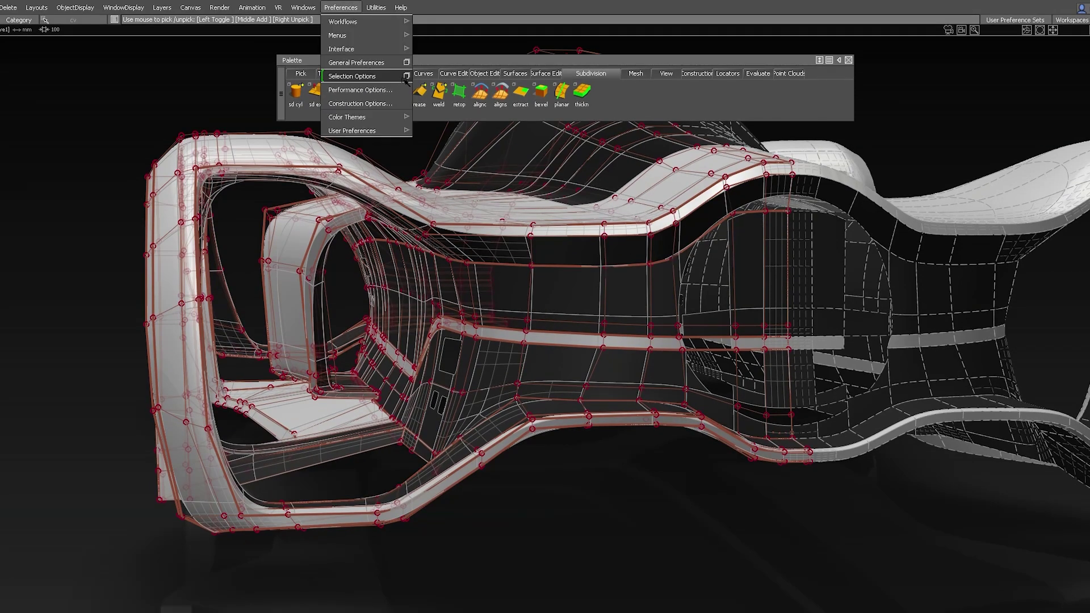
pyautogui.click(406, 76)
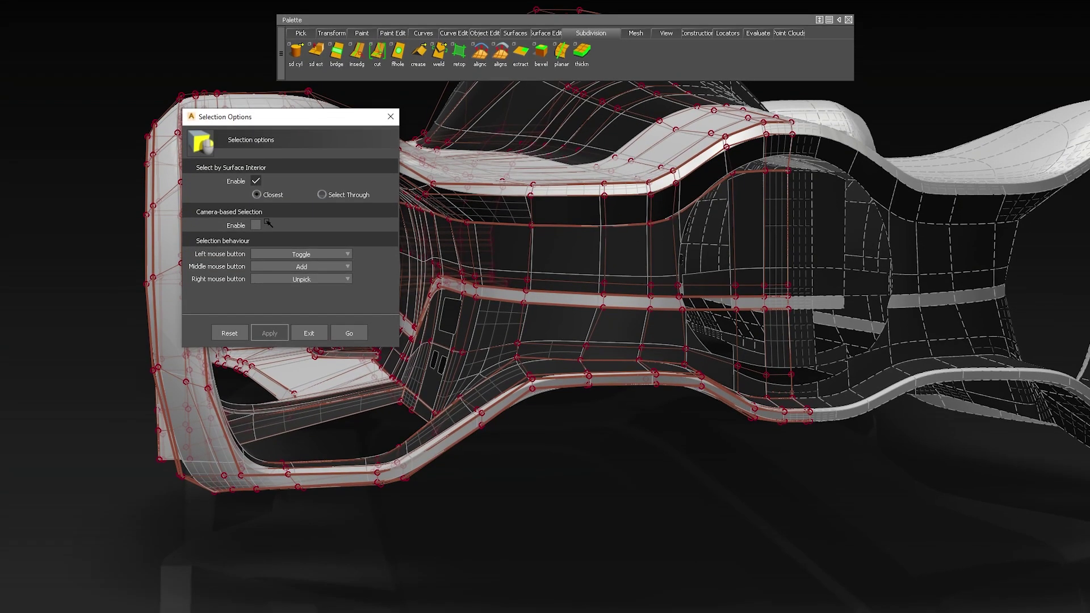
pyautogui.click(256, 265)
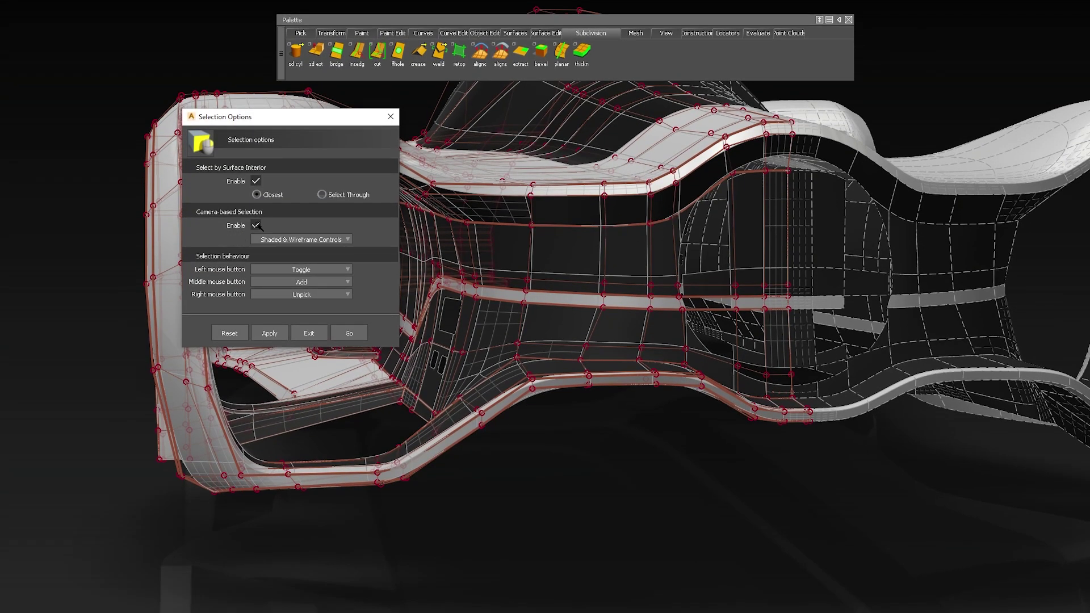
pyautogui.click(358, 338)
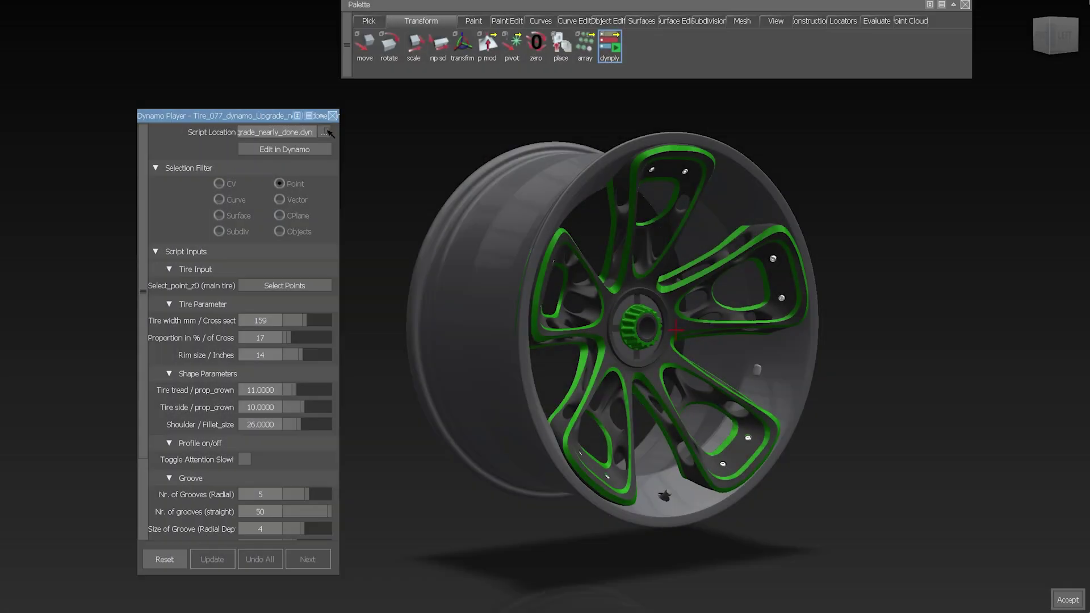
# Load the tire Dynamo script in Dynamo Player and accept the wheel centre as its point
pyautogui.click(489, 197)
pyautogui.doubleClick(489, 198)
pyautogui.click(308, 287)
pyautogui.click(1078, 602)
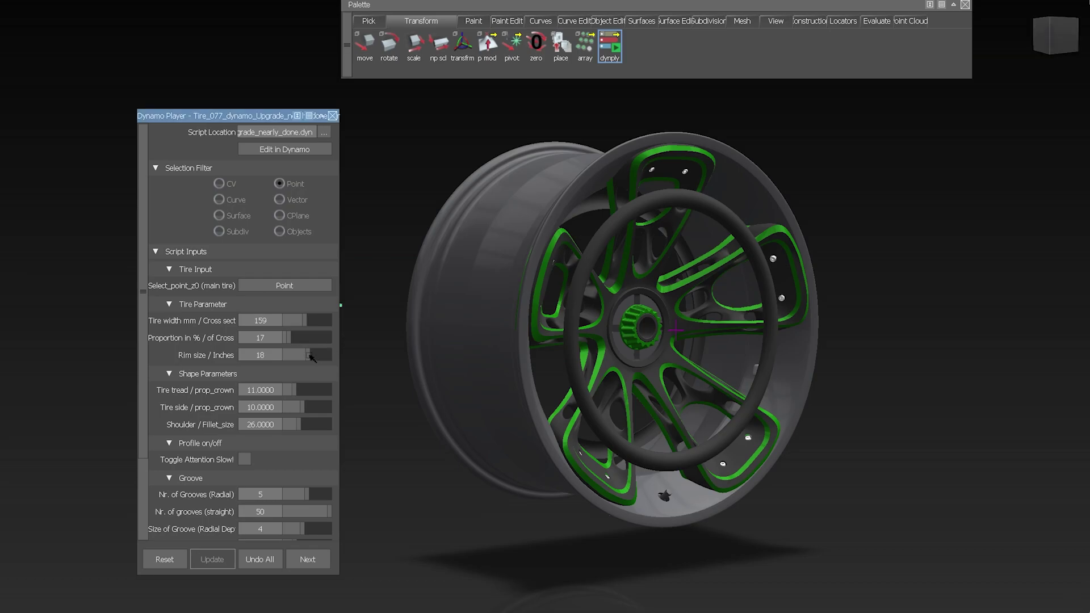
# Set the tire to 275 mm width, 23% proportion and a 22-inch rim, then inspect the wheel
pyautogui.moveTo(301, 355)
pyautogui.mouseDown()
pyautogui.moveTo(312, 355)
pyautogui.moveTo(314, 321)
pyautogui.moveTo(292, 340)
pyautogui.mouseUp()
pyautogui.moveTo(314, 321); pyautogui.dragTo(325, 321)
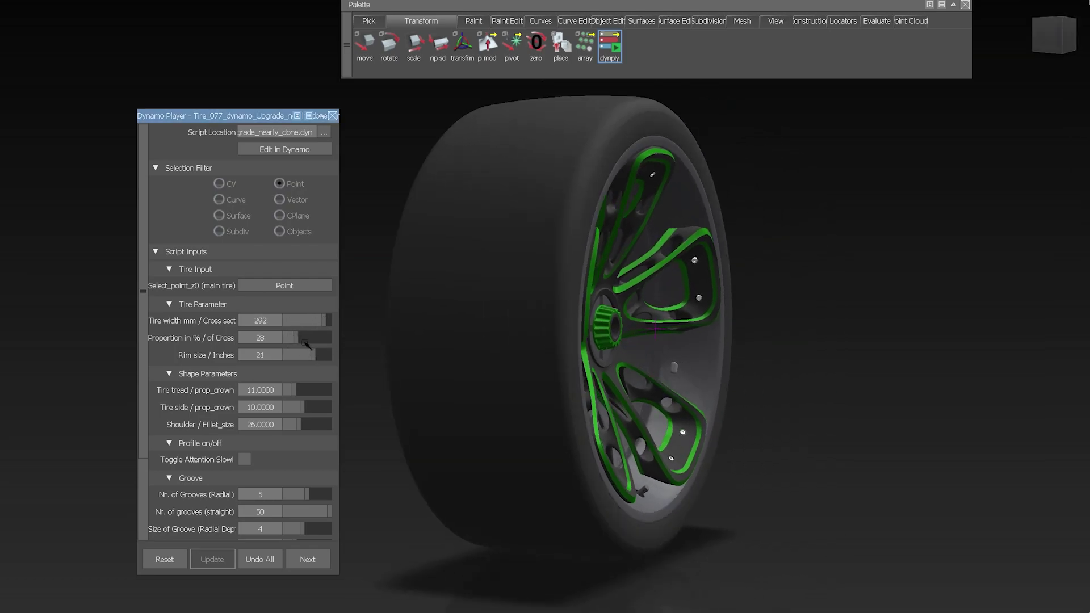
pyautogui.press('Return')
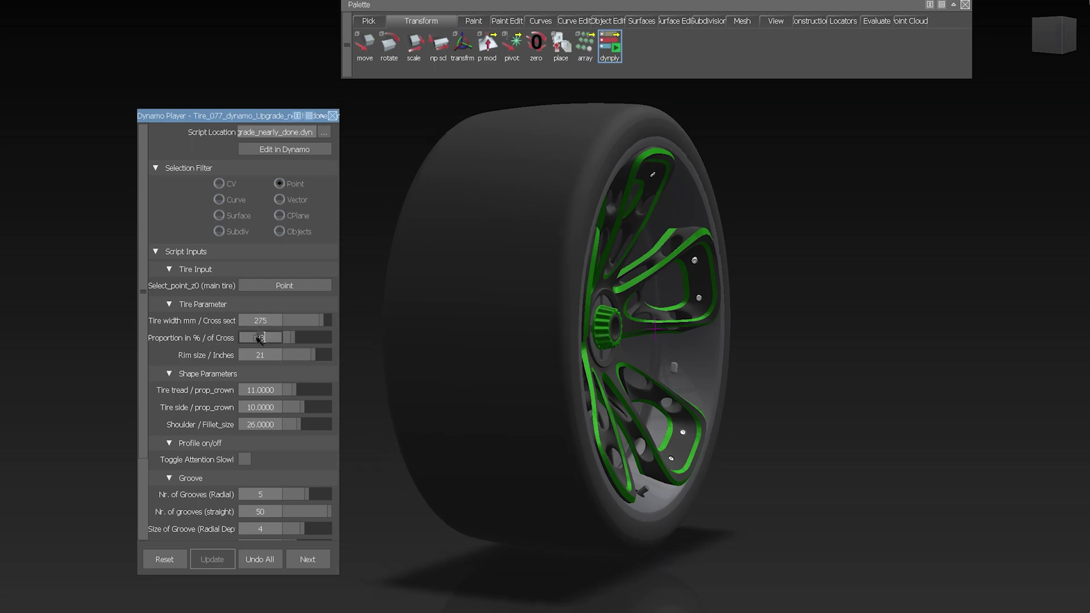
pyautogui.click(248, 358)
pyautogui.write('22')
pyautogui.press('Return')
pyautogui.keyDown('alt'); pyautogui.keyDown('shift'); pyautogui.moveTo(499, 226); pyautogui.dragTo(624, 284, button='right'); pyautogui.keyUp('shift'); pyautogui.keyUp('alt')
pyautogui.moveTo(295, 390); pyautogui.dragTo(305, 427)
pyautogui.scroll(-5, 599, 316)
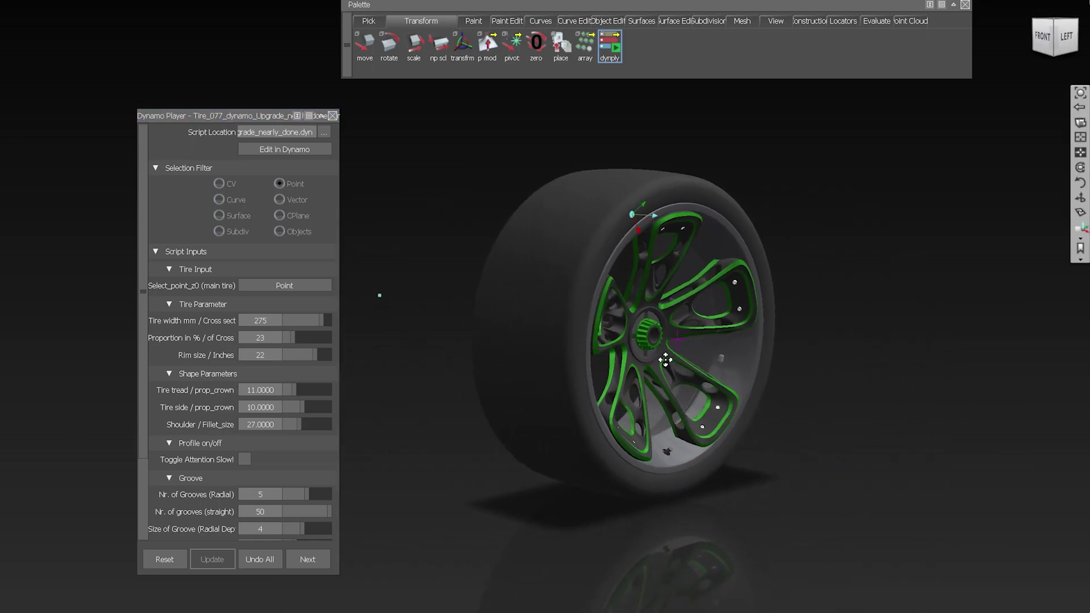
pyautogui.scroll(-3, 219, 403)
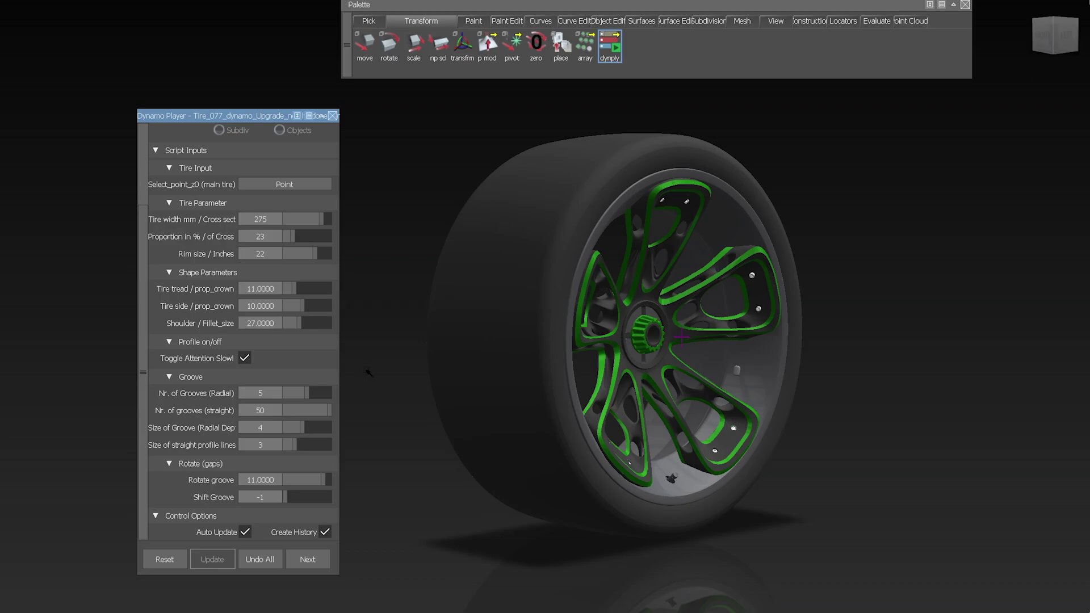
pyautogui.scroll(5, 519, 285)
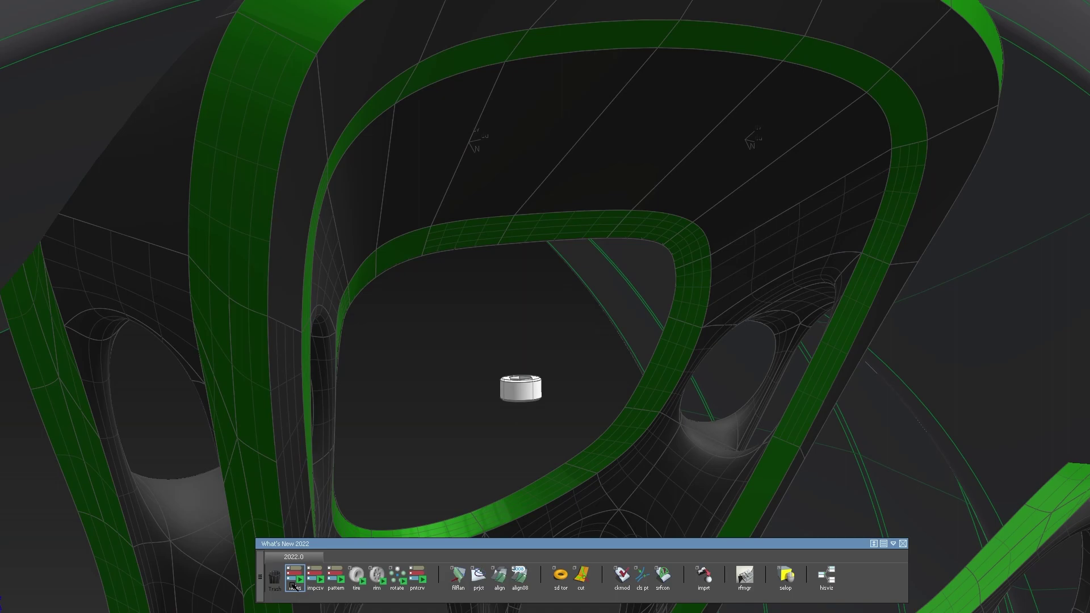
# Launch the Create-Filleted-Holes Dynamo script from the holes shelf icon
pyautogui.click(295, 578)
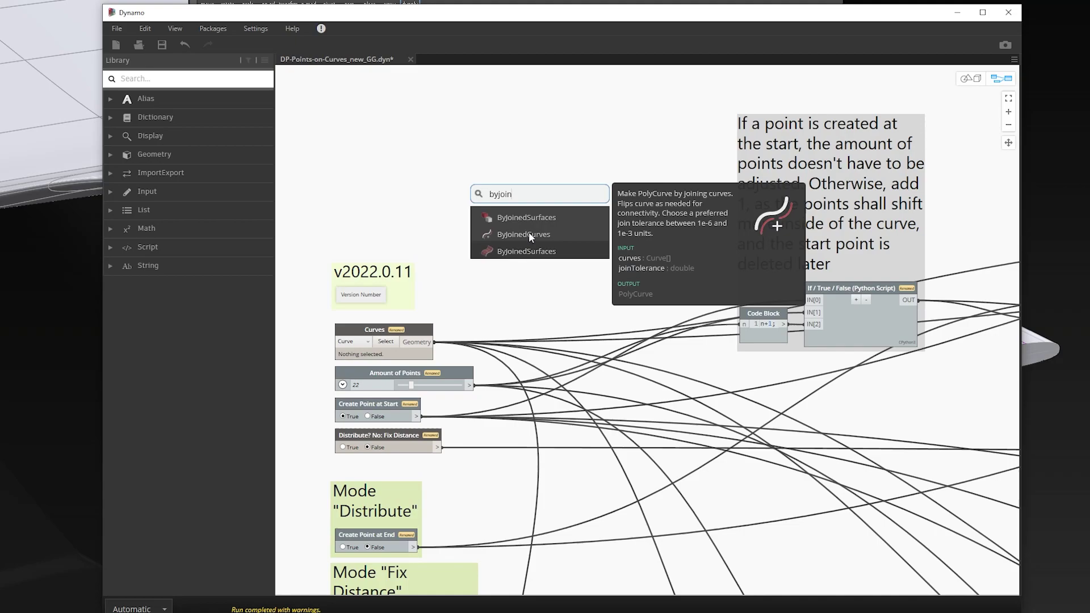
# Add a PolyCurve.ByJoinedCurves node, reroute Curves' downstream wires through it, and feed it the Curves geometry
pyautogui.click(529, 234)
pyautogui.moveTo(560, 240); pyautogui.dragTo(536, 159)
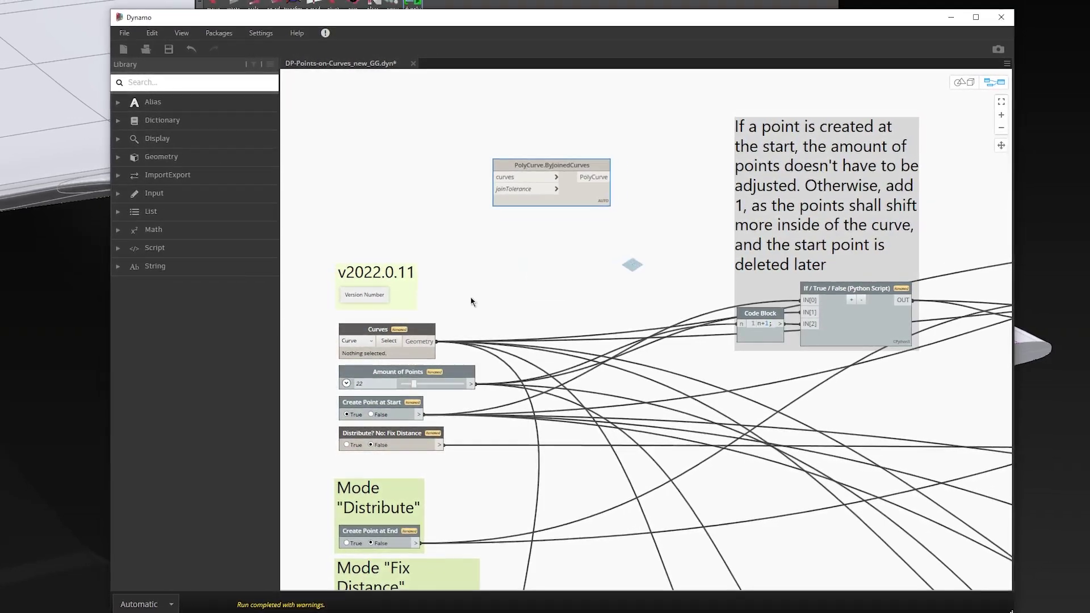
pyautogui.keyDown('shift'); pyautogui.moveTo(436, 341); pyautogui.dragTo(611, 179); pyautogui.keyUp('shift')
pyautogui.moveTo(438, 341); pyautogui.dragTo(513, 281)
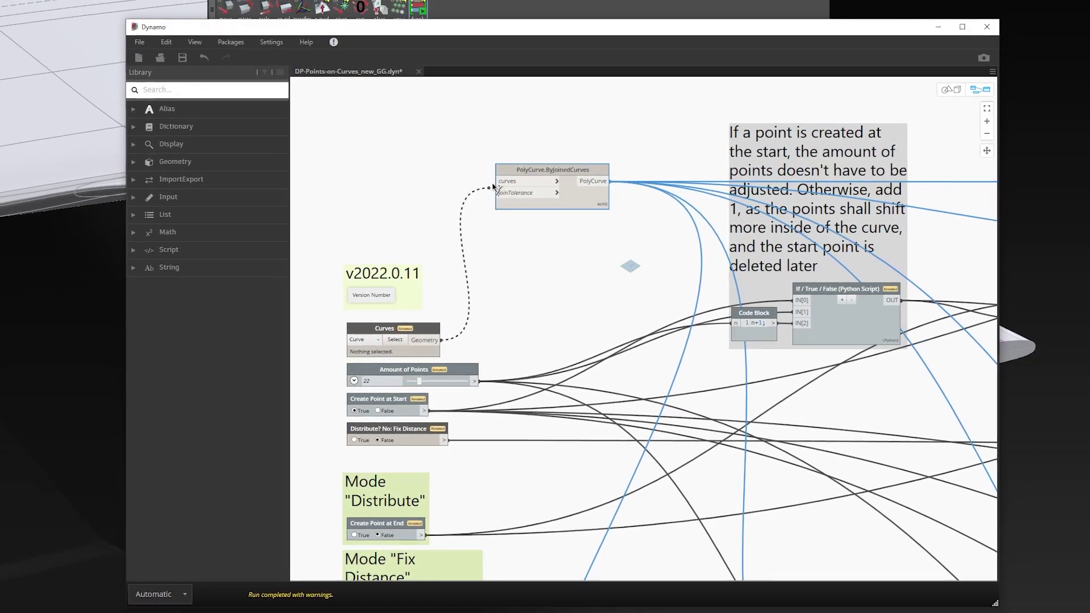
pyautogui.click(492, 186)
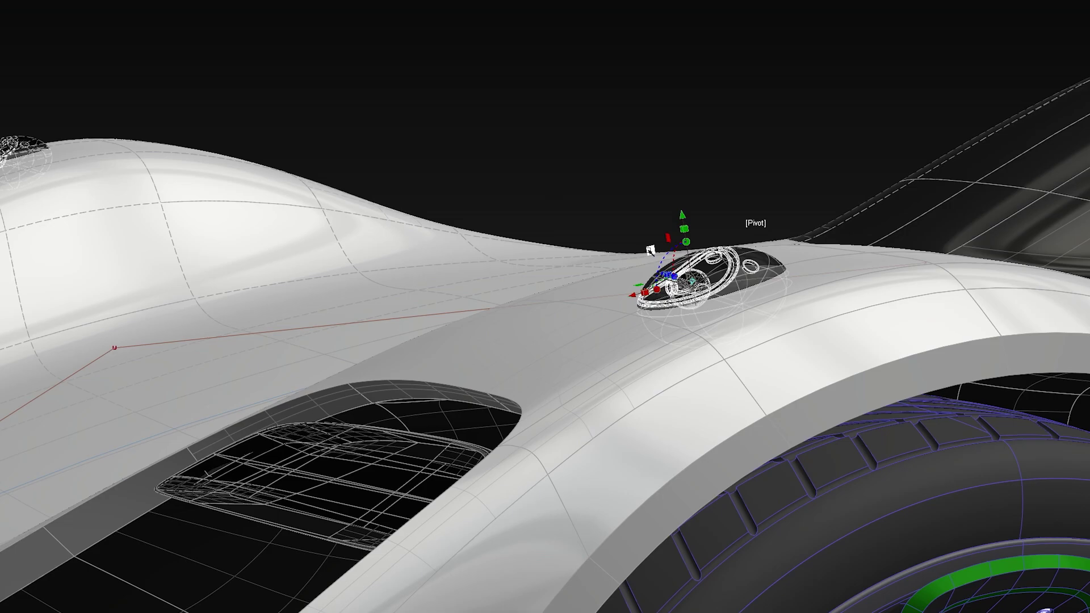
# Place the sd tor tool on the Default Shelves before sd pln and check the shelf options
pyautogui.moveTo(182, 56); pyautogui.dragTo(418, 505)
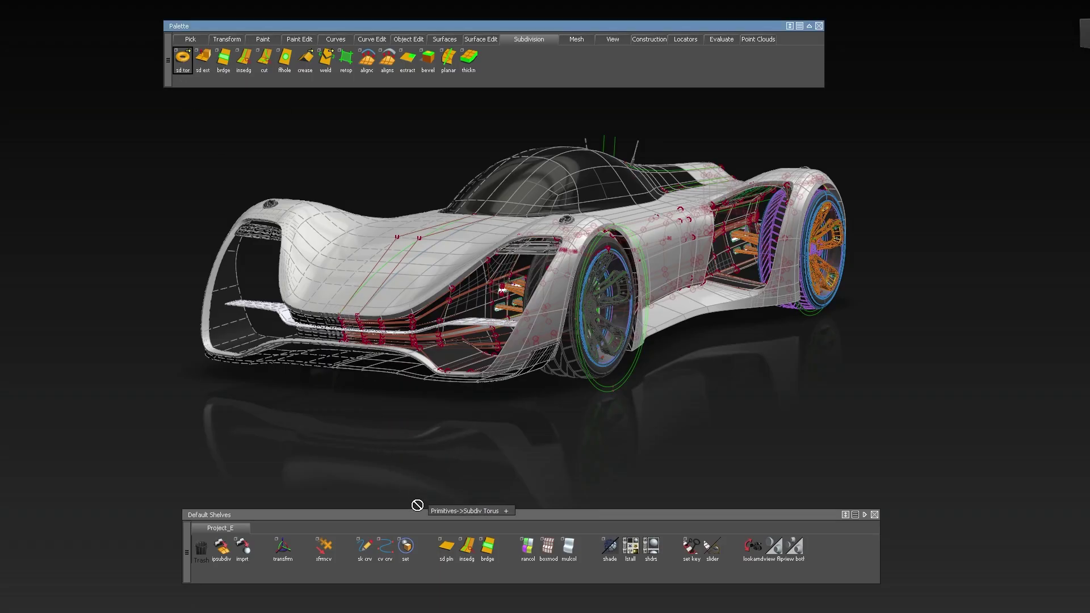
pyautogui.moveTo(439, 545); pyautogui.dragTo(460, 552)
pyautogui.click(855, 515)
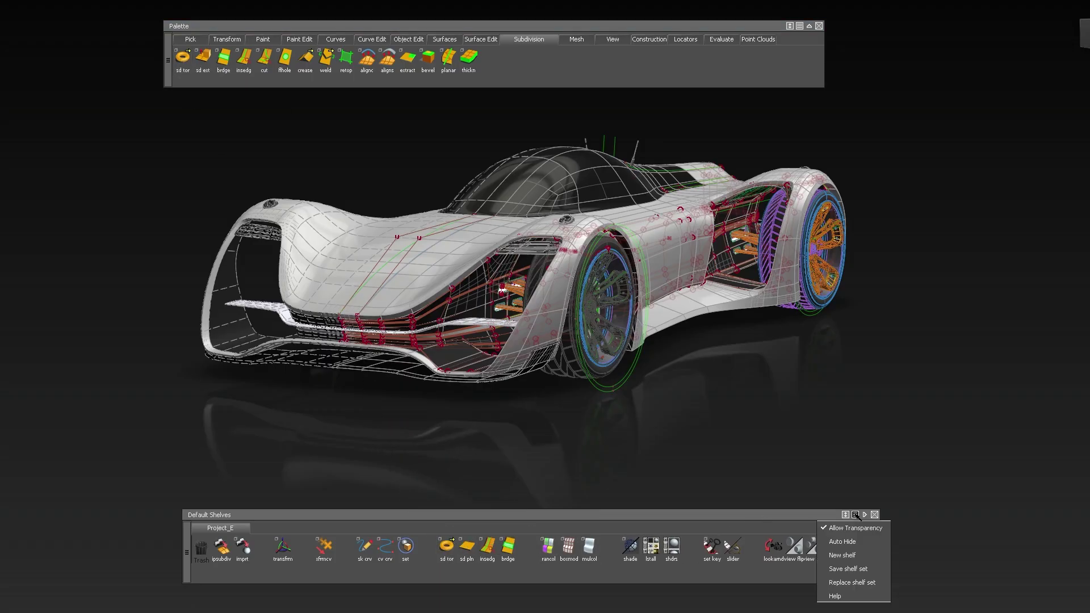
pyautogui.click(852, 528)
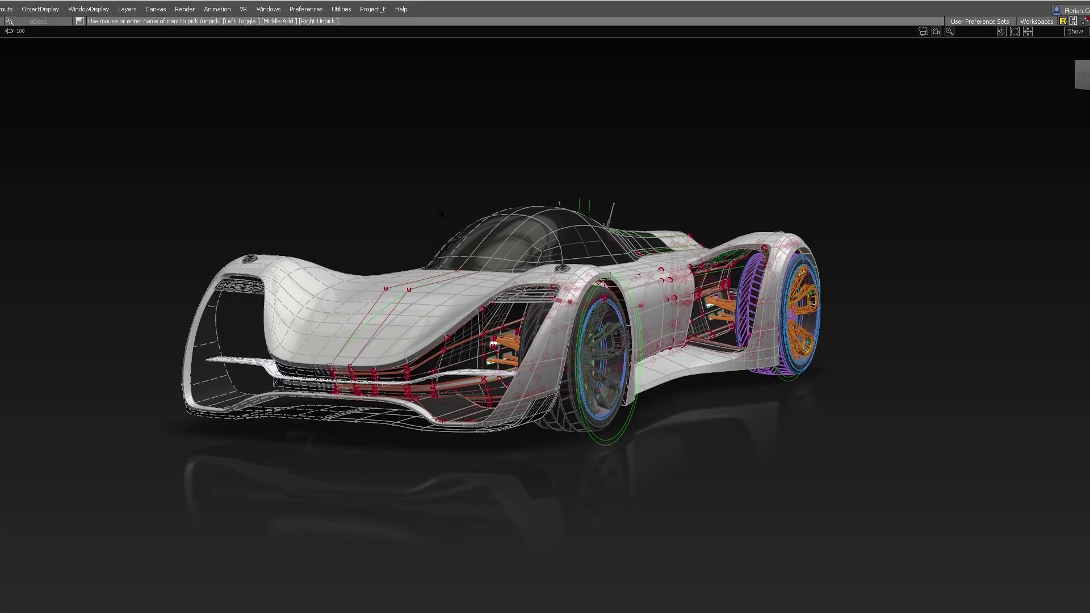
# Check the Project_E custom menu, close the Blend Curve Toolbox, and show the Locators tools
pyautogui.click(380, 9)
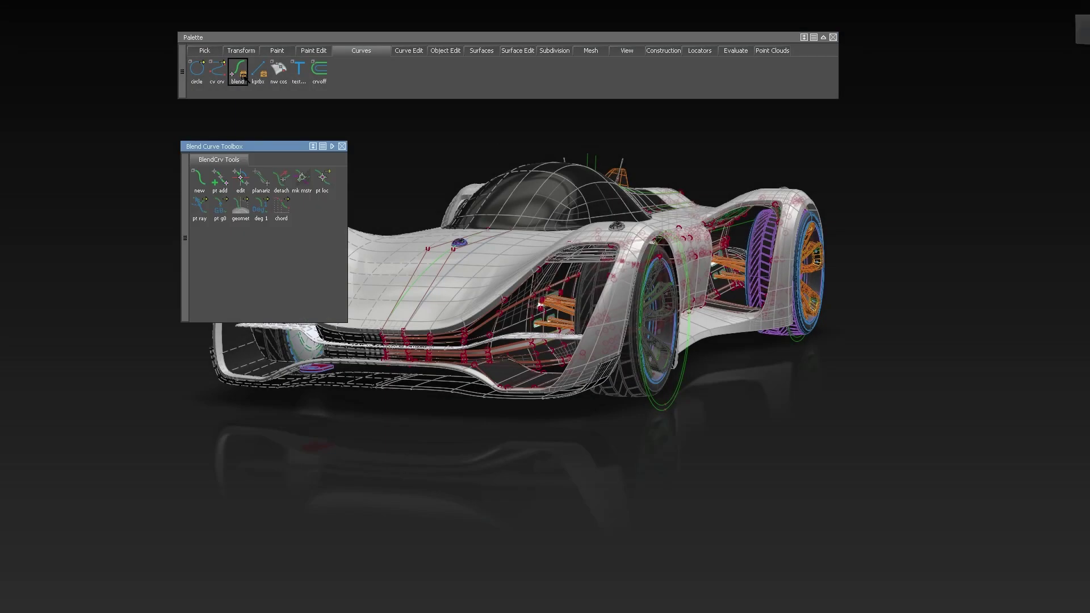
pyautogui.click(245, 77)
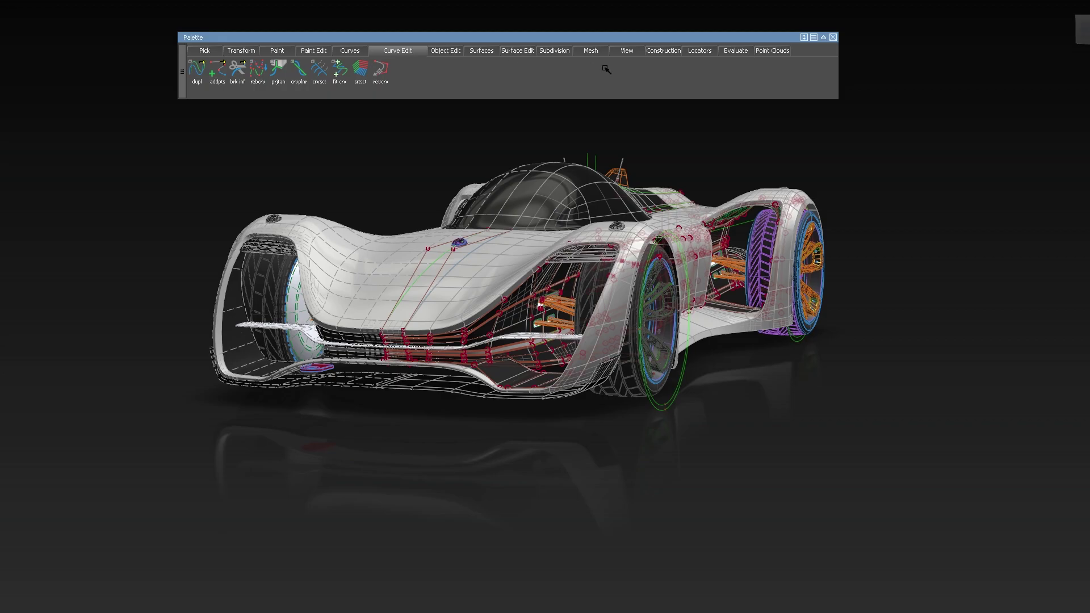
pyautogui.click(700, 50)
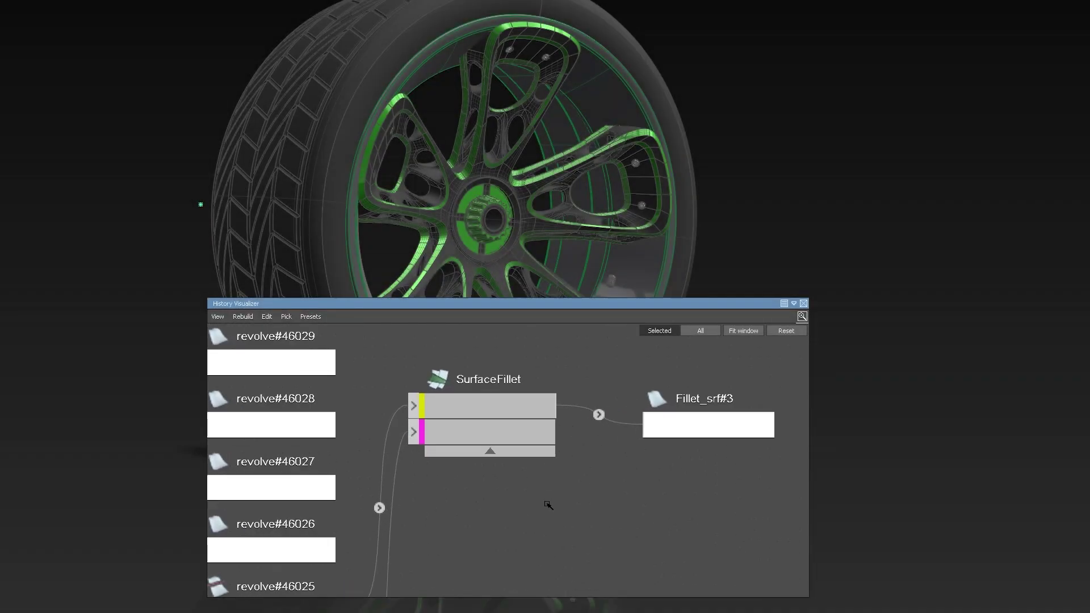
# Select SurfaceFillet and Fillet_srf#3 in the History Visualizer and apply preset Fillets > fillet_3mm_Circular_01
pyautogui.moveTo(548, 505); pyautogui.dragTo(548, 529, button='middle')
pyautogui.scroll(10, 494, 260)
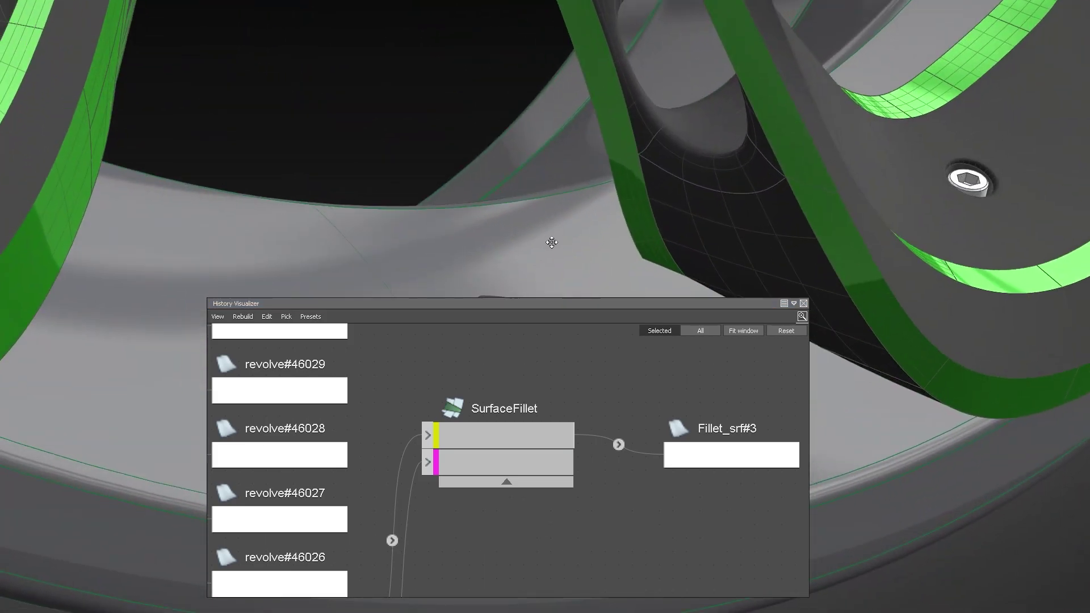
pyautogui.scroll(4, 549, 247)
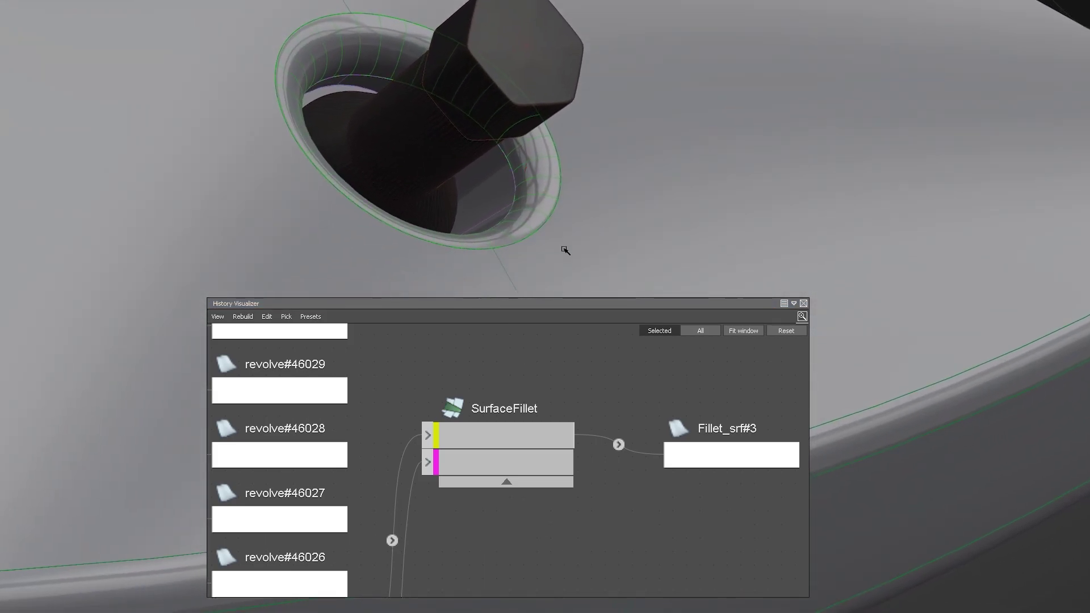
pyautogui.click(488, 411)
pyautogui.click(311, 316)
pyautogui.click(318, 347)
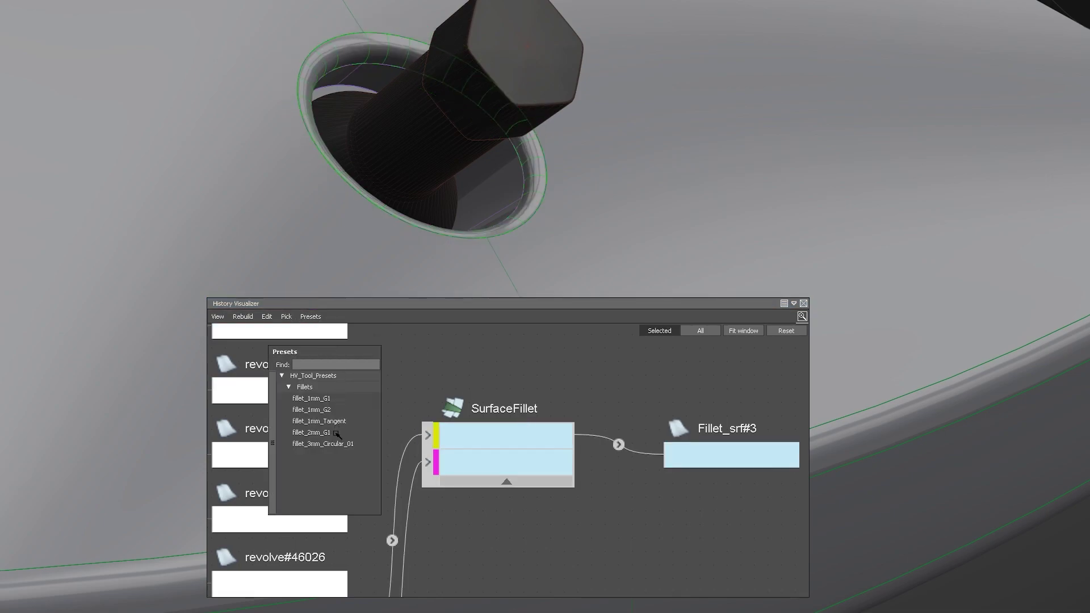
pyautogui.click(330, 444)
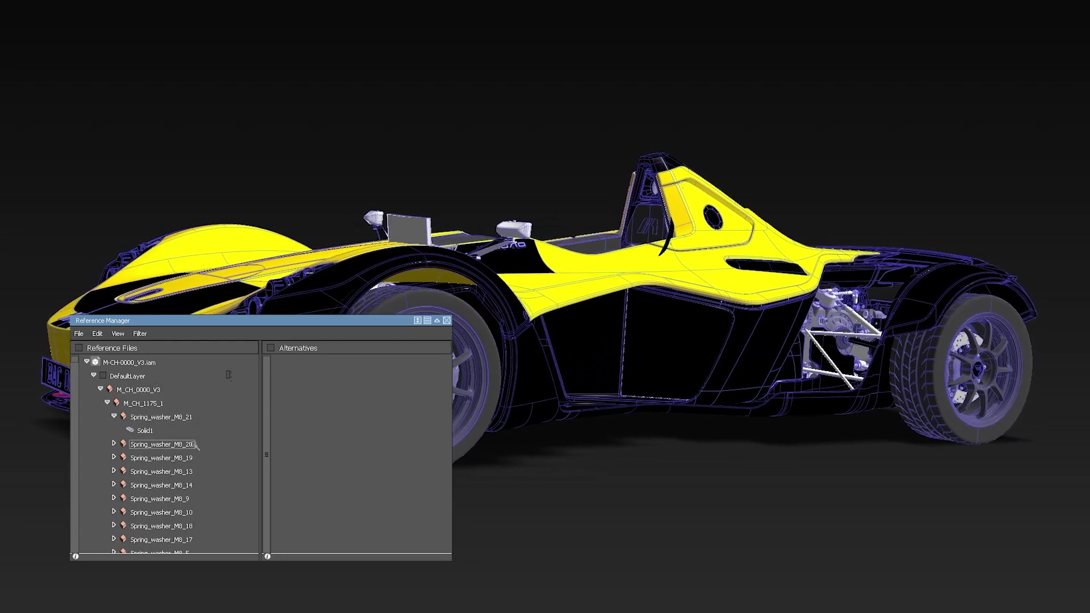
# Browse the assembly's Reference Files tree and select the penny washer and brass washer parts
pyautogui.scroll(-6, 214, 451)
pyautogui.click(165, 455)
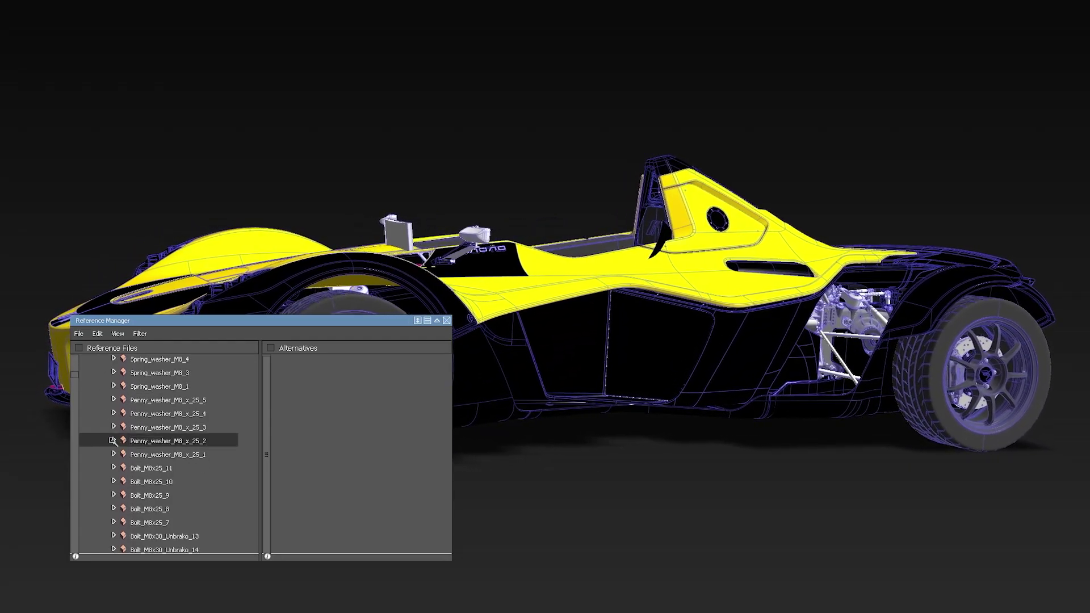
pyautogui.scroll(-6, 164, 448)
pyautogui.click(162, 385)
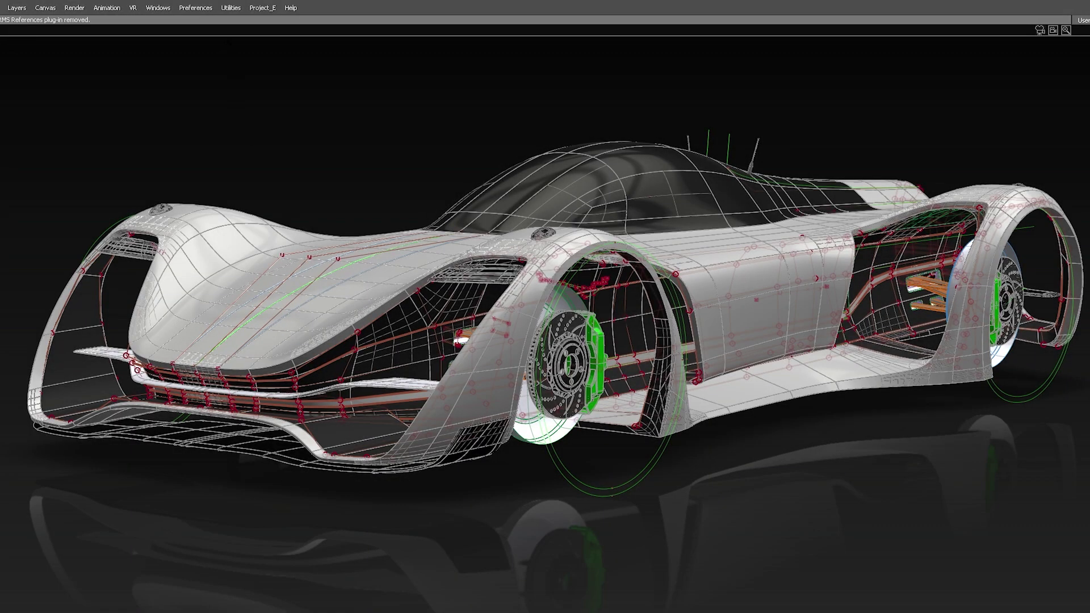
# Load the importRMSReferences plug-in from the Plug-in Manager
pyautogui.click(231, 7)
pyautogui.click(253, 23)
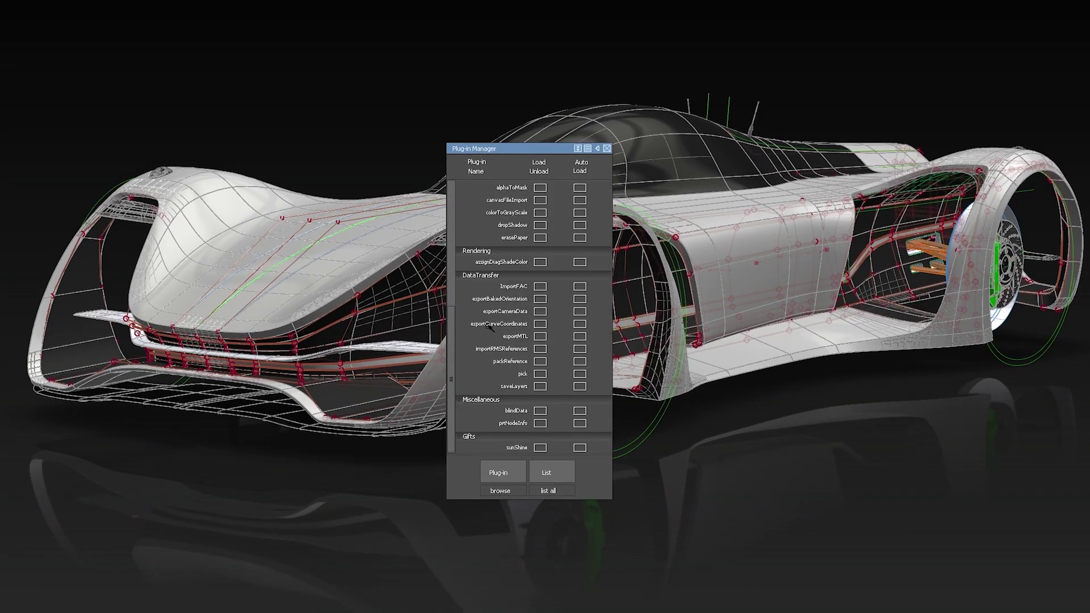
pyautogui.click(607, 148)
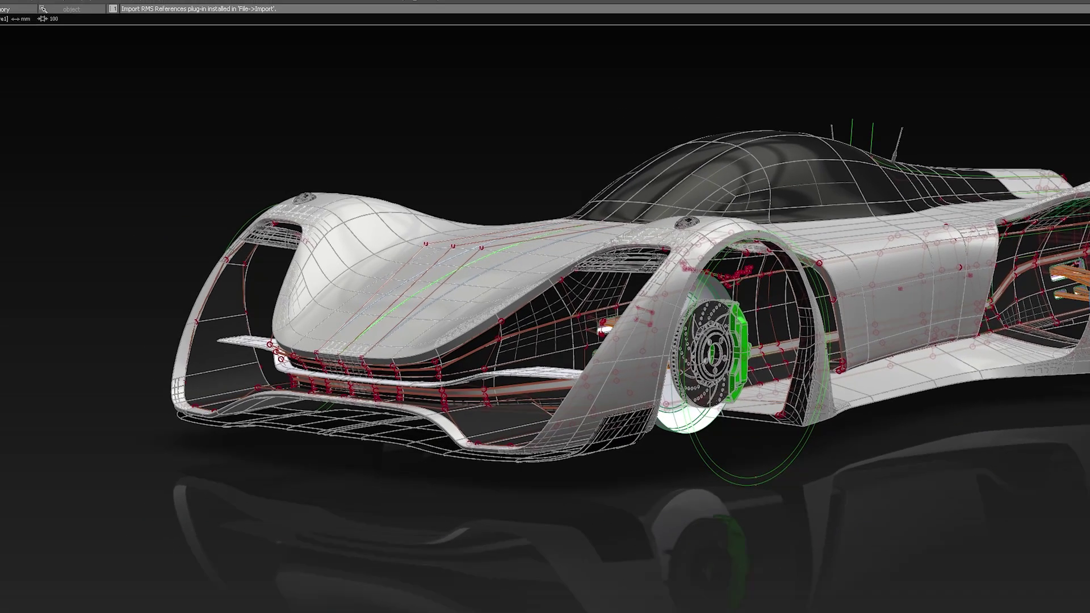
pyautogui.click(26, 8)
# Open the Reference Manager and start Import RMS References for Wheel_Assembly.rms in RMS_assembly
pyautogui.click(55, 172)
pyautogui.click(26, 7)
pyautogui.moveTo(80, 131)
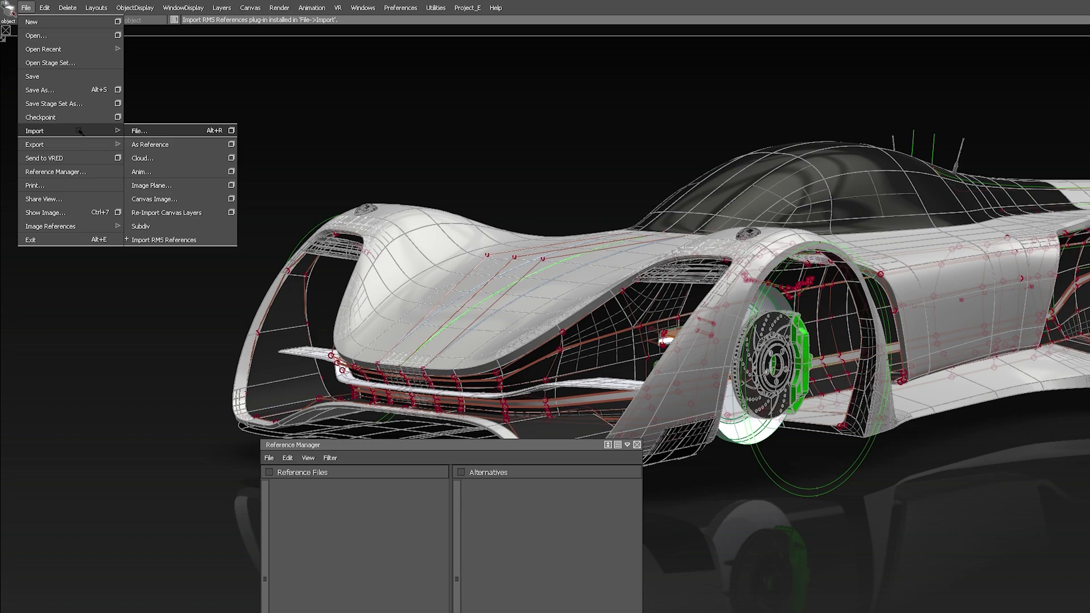
pyautogui.click(198, 240)
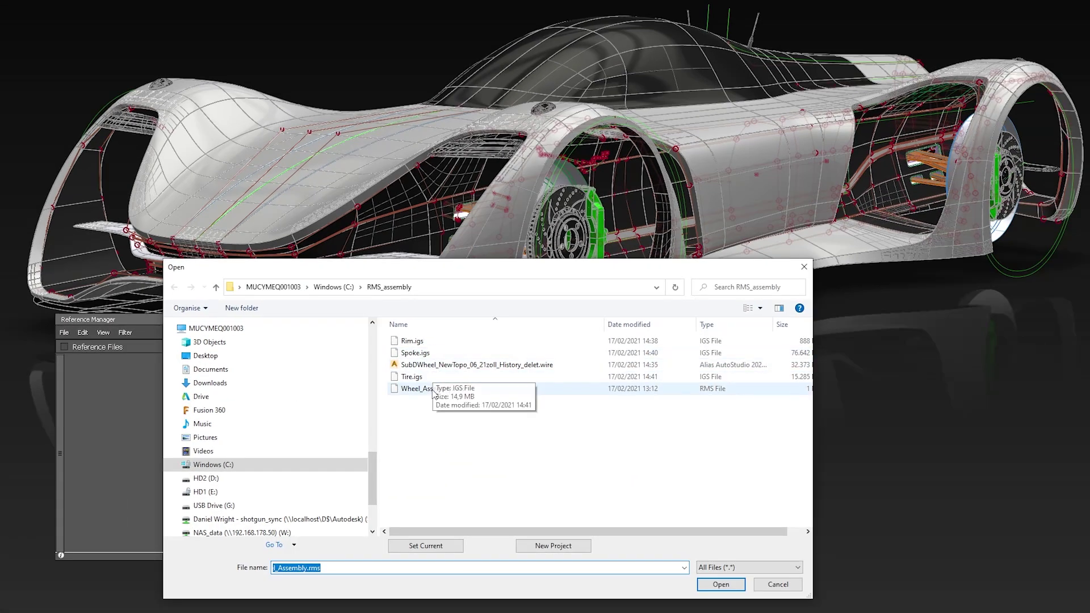